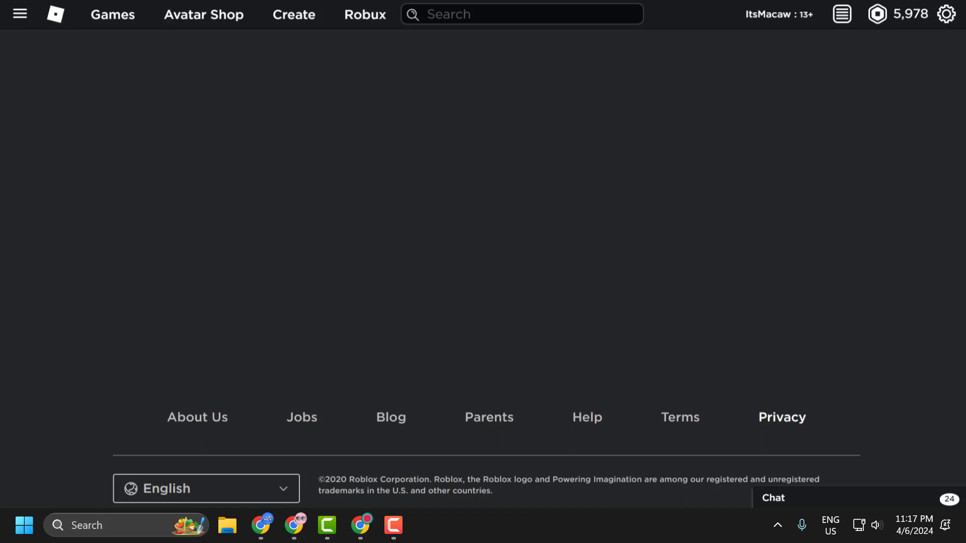
# Close the full-screen Roblox window with Alt+F4 to reveal the desktop shortcuts
pyautogui.hotkey('alt', 'F4')
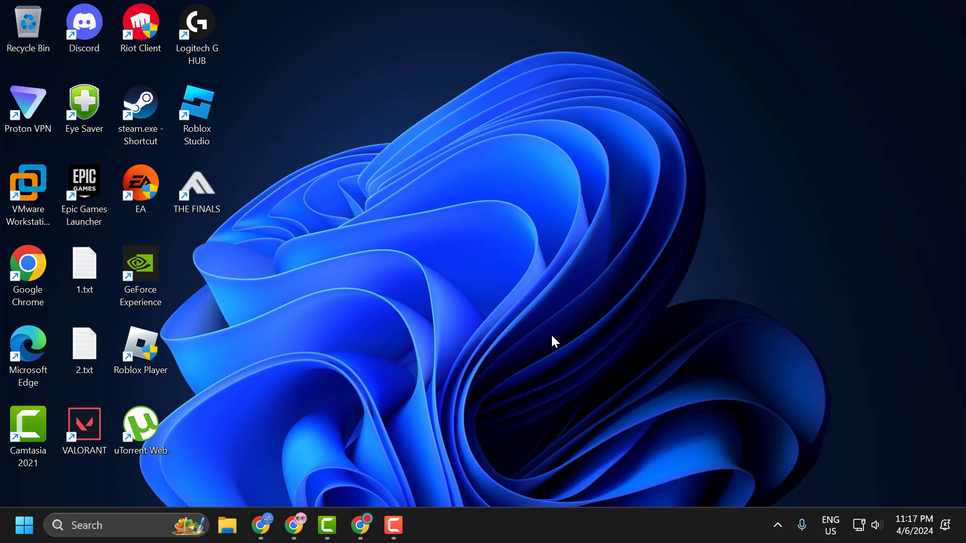
# Bring up Chrome and go to Settings > Privacy and security > Third-party cookies
pyautogui.click(361, 526)
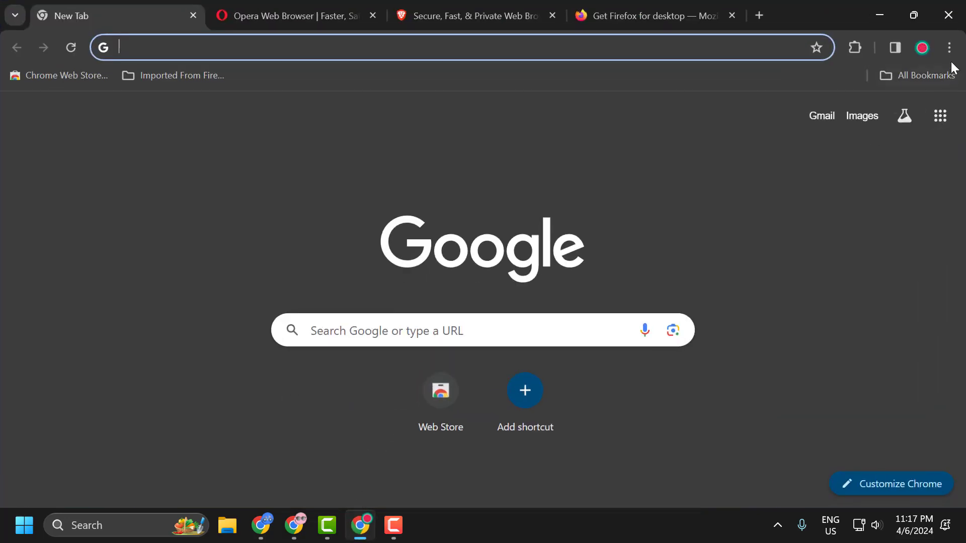
pyautogui.click(950, 47)
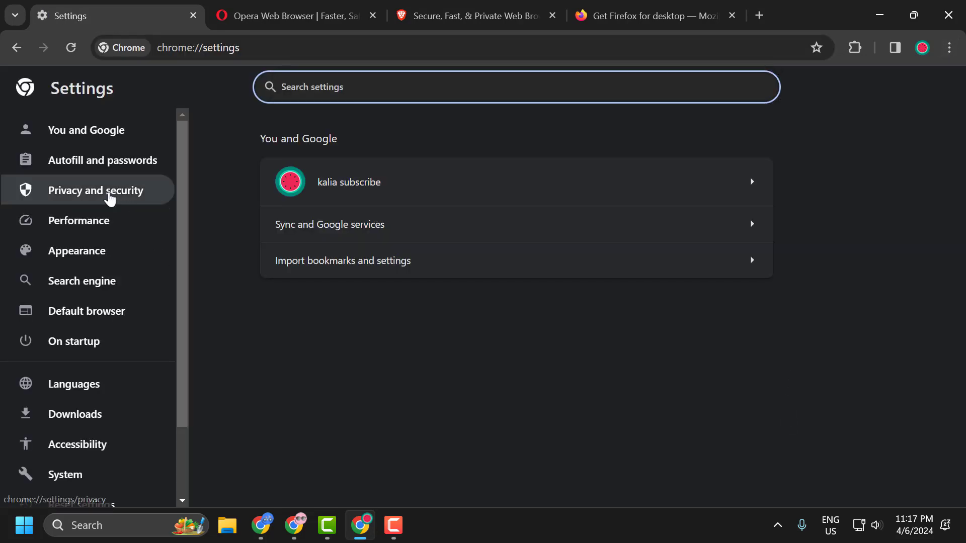
pyautogui.click(112, 197)
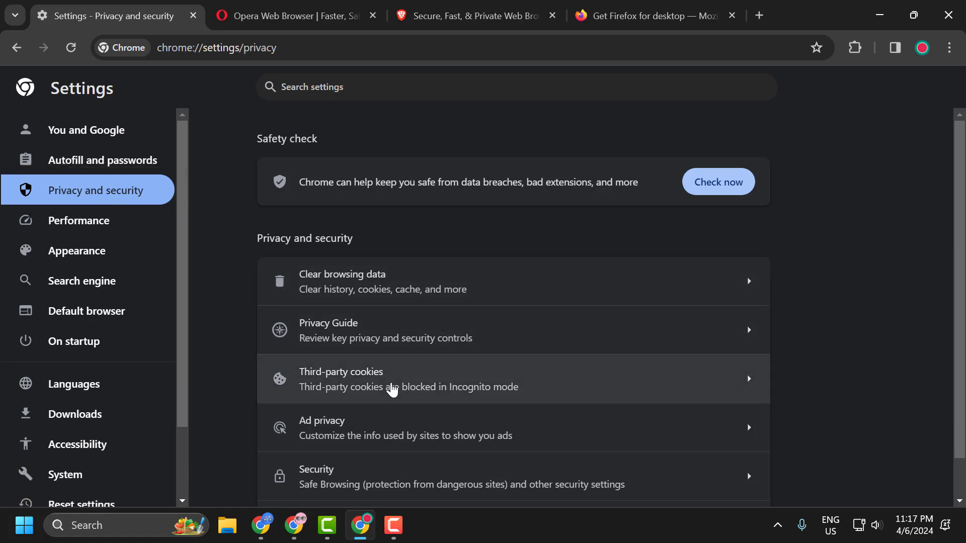
pyautogui.click(431, 388)
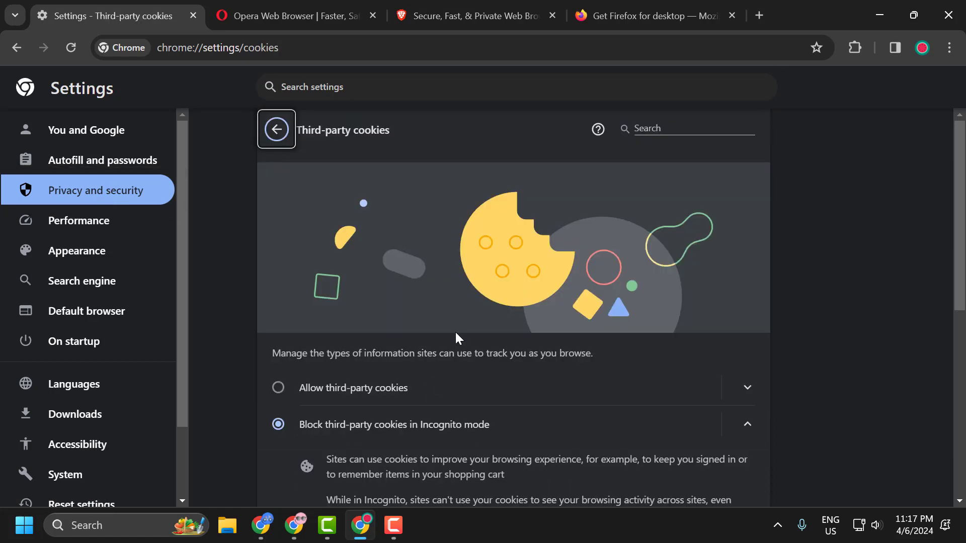
pyautogui.scroll(-5, 455, 337)
pyautogui.scroll(-2, 345, 371)
pyautogui.scroll(-1, 334, 385)
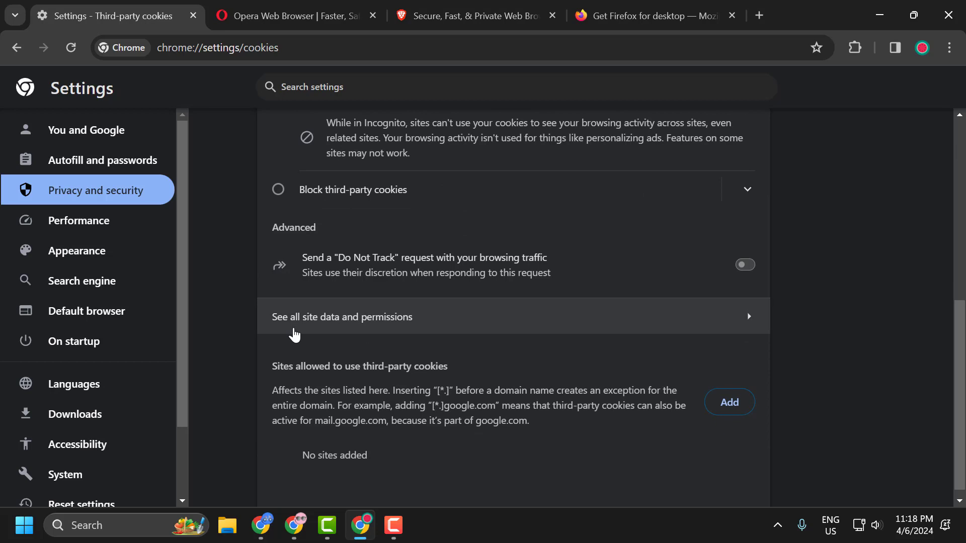
# In All sites, filter for 'roblo' and delete roblox.com's stored data and permissions
pyautogui.click(431, 327)
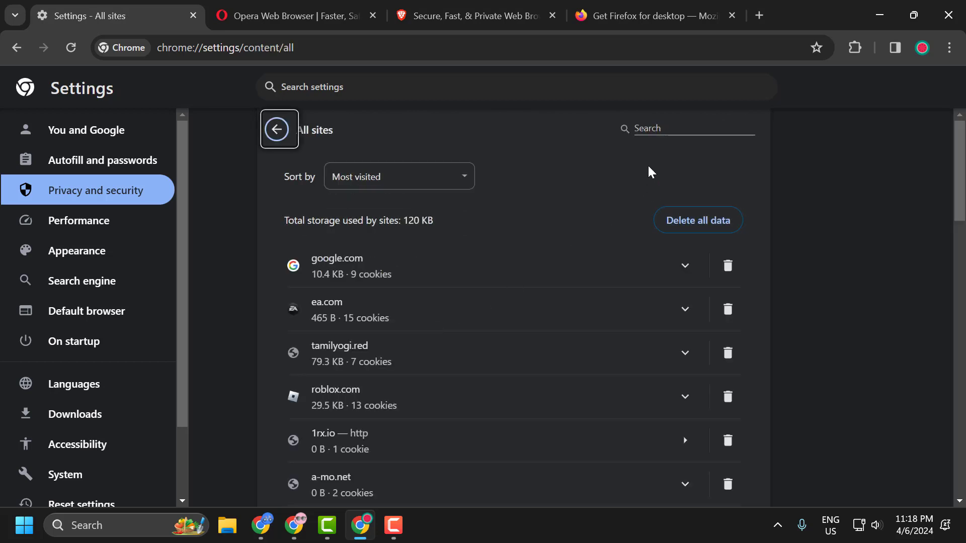
pyautogui.click(659, 128)
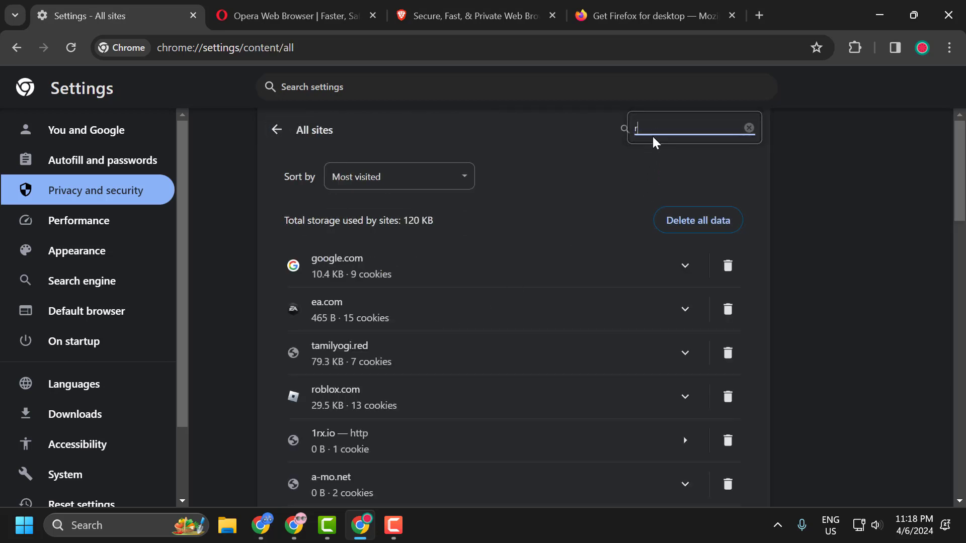
pyautogui.write('roblo')
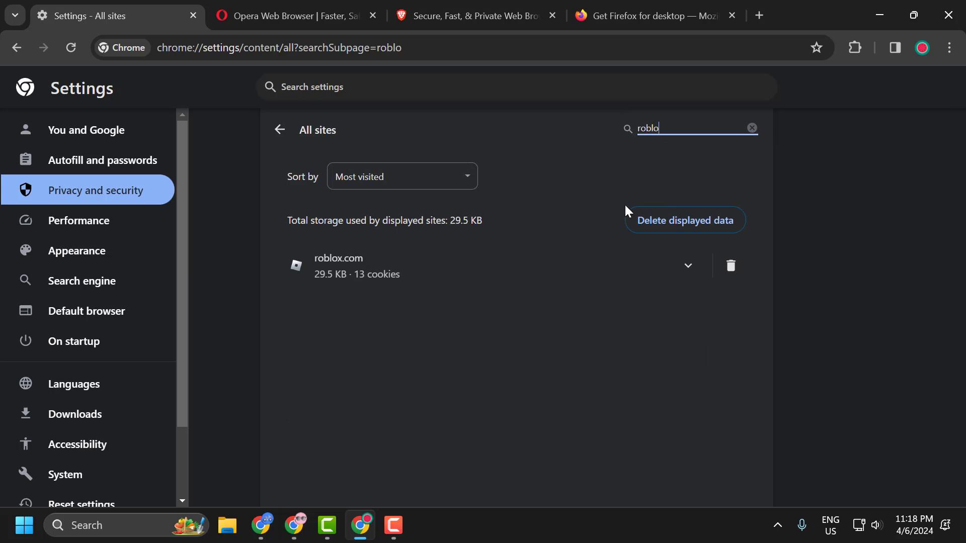
pyautogui.click(731, 266)
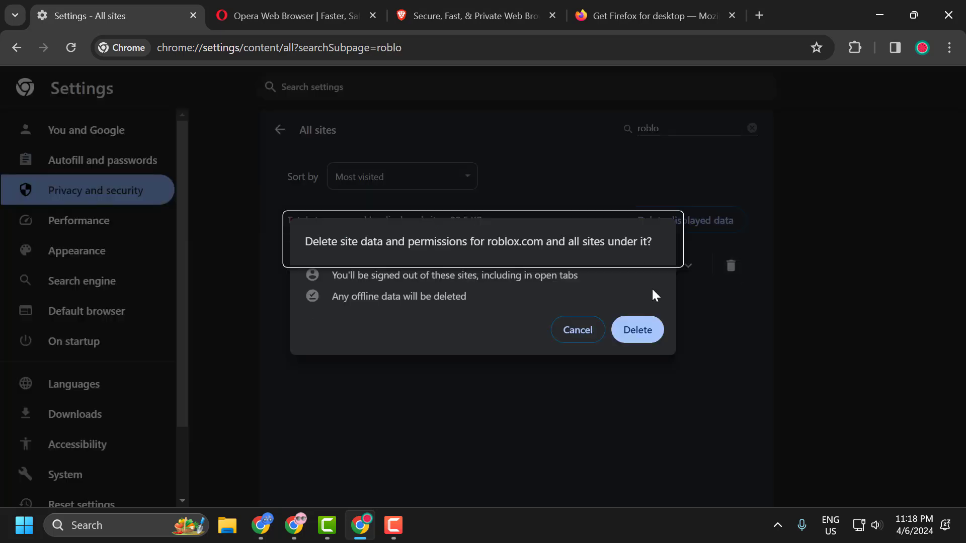
pyautogui.click(641, 341)
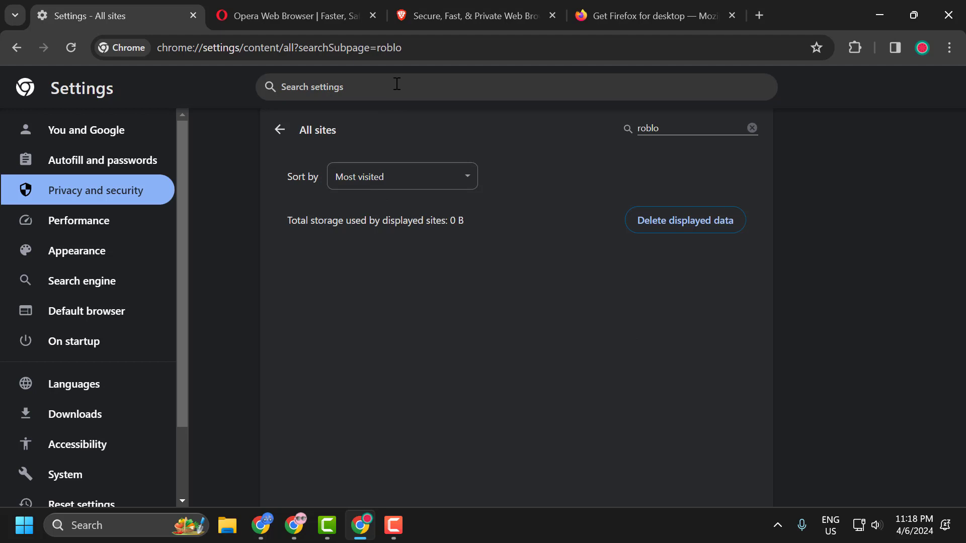
# Load roblox.com's login page and show its site information panel
pyautogui.click(414, 51)
pyautogui.write('roblo')
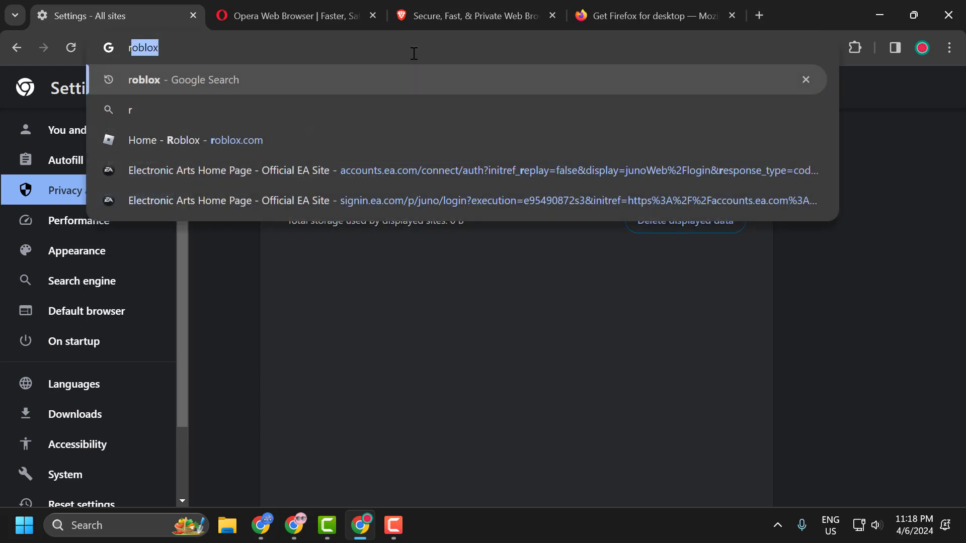
pyautogui.write('x')
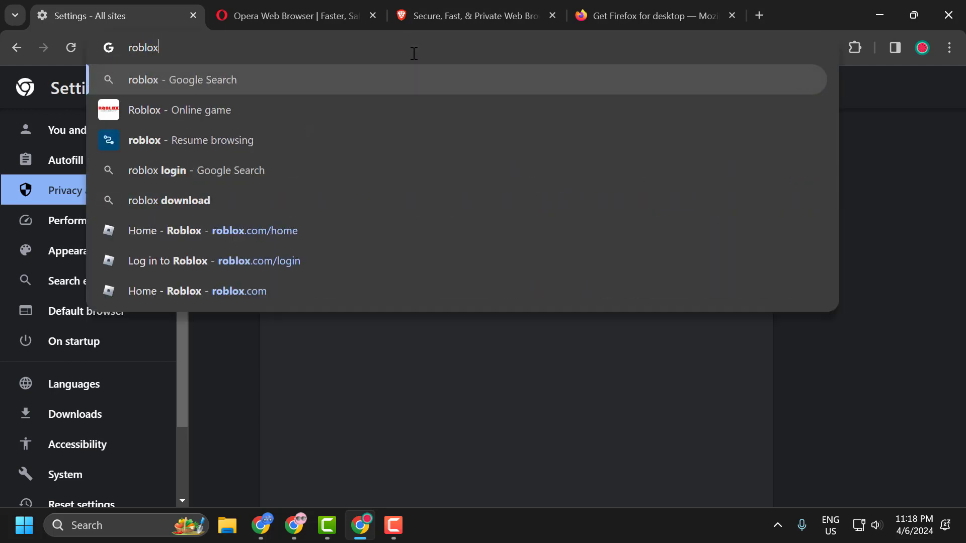
pyautogui.write('.co')
pyautogui.press('Return')
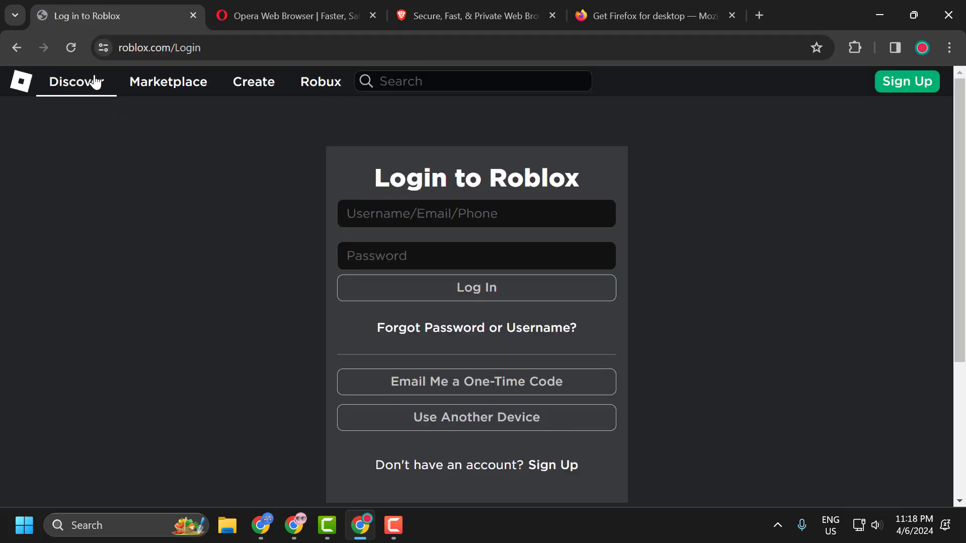
pyautogui.click(103, 48)
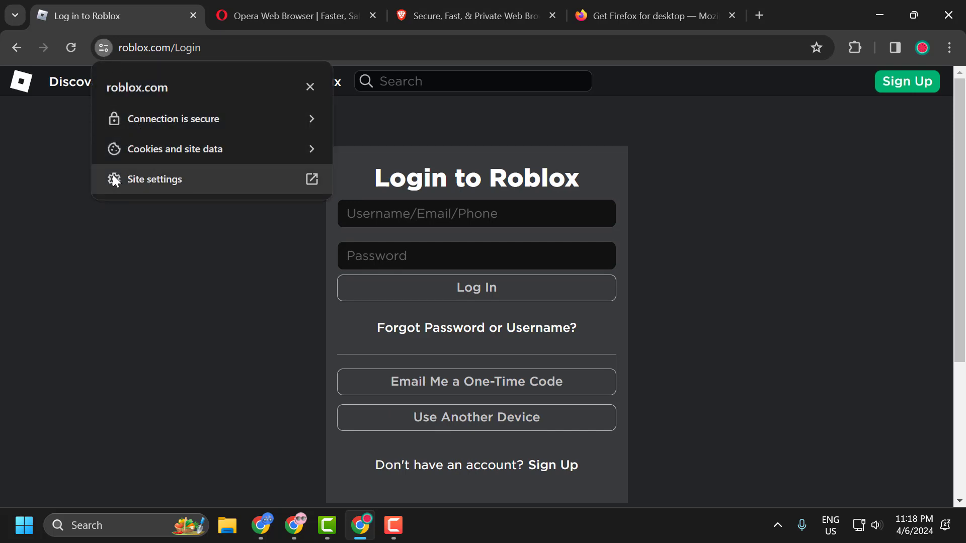
pyautogui.click(153, 178)
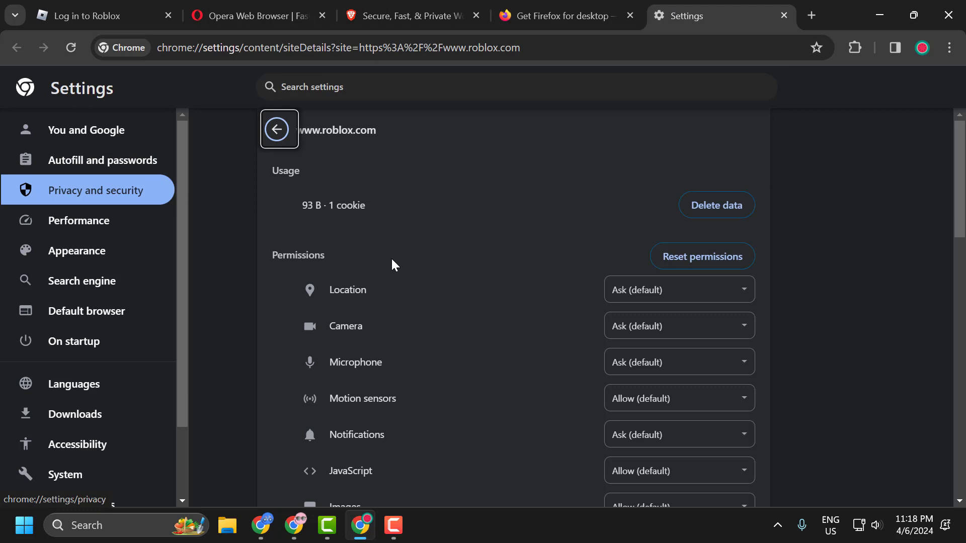
pyautogui.scroll(-3, 503, 251)
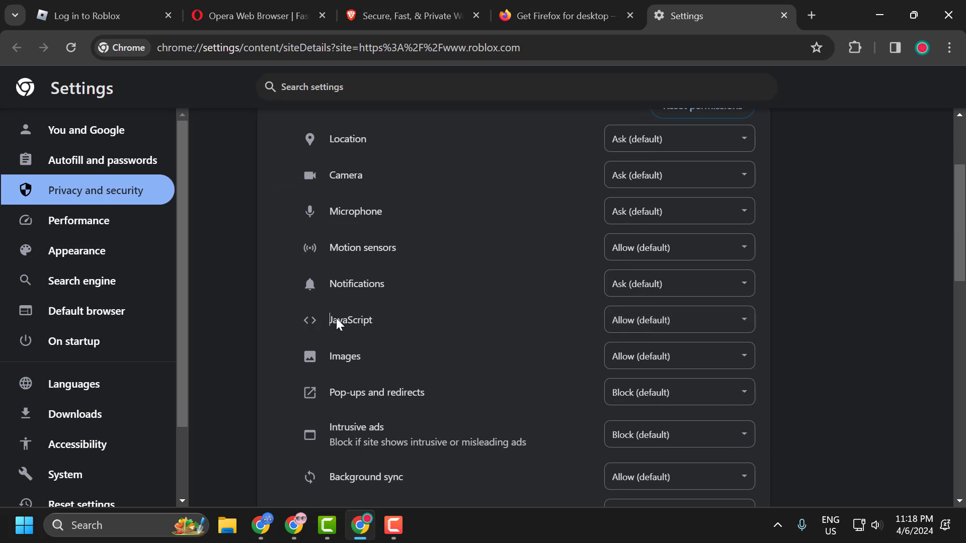
pyautogui.click(639, 326)
pyautogui.click(654, 351)
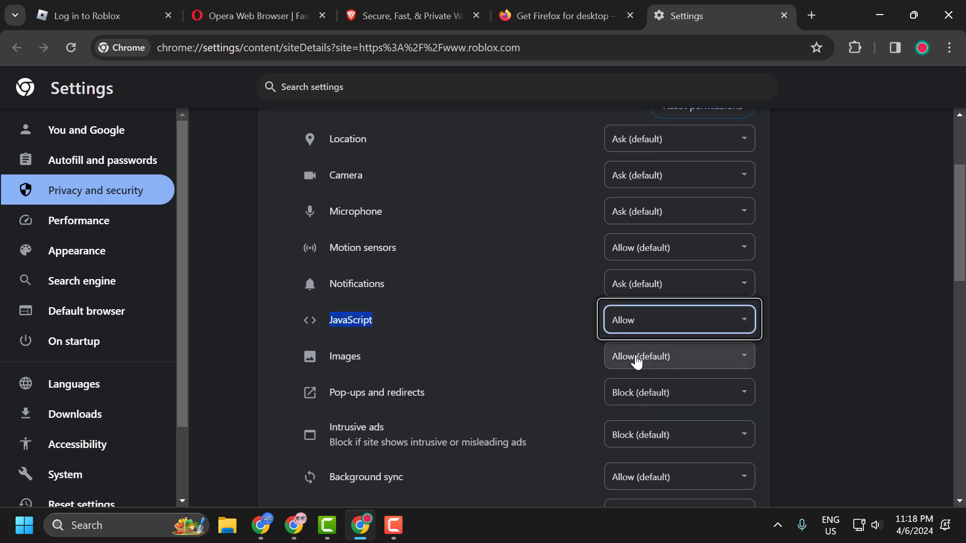
pyautogui.click(332, 359)
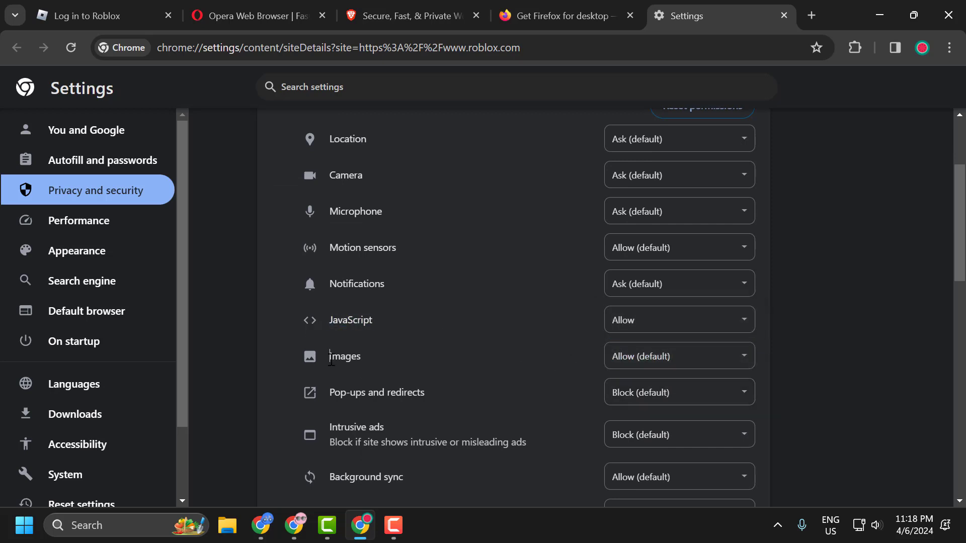
pyautogui.click(637, 358)
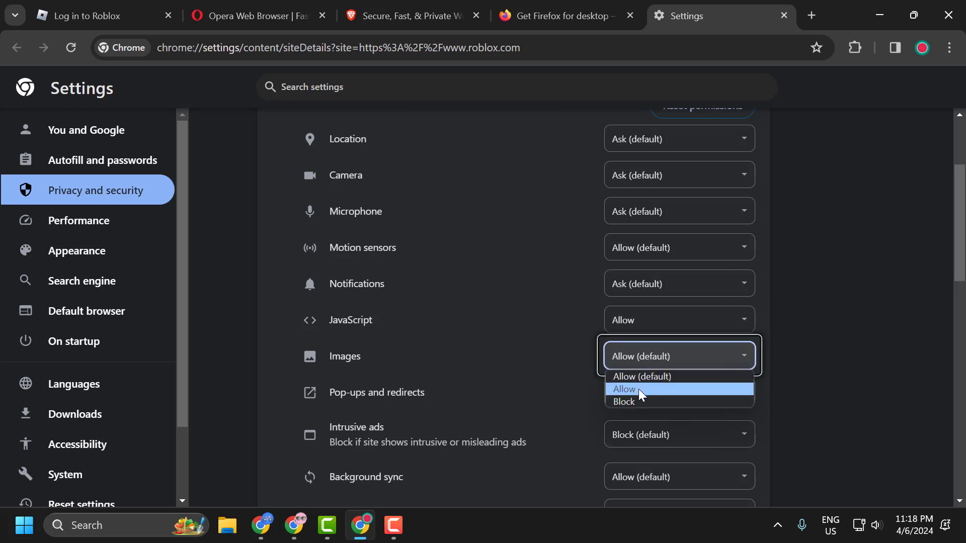
pyautogui.click(639, 389)
pyautogui.scroll(-2, 576, 350)
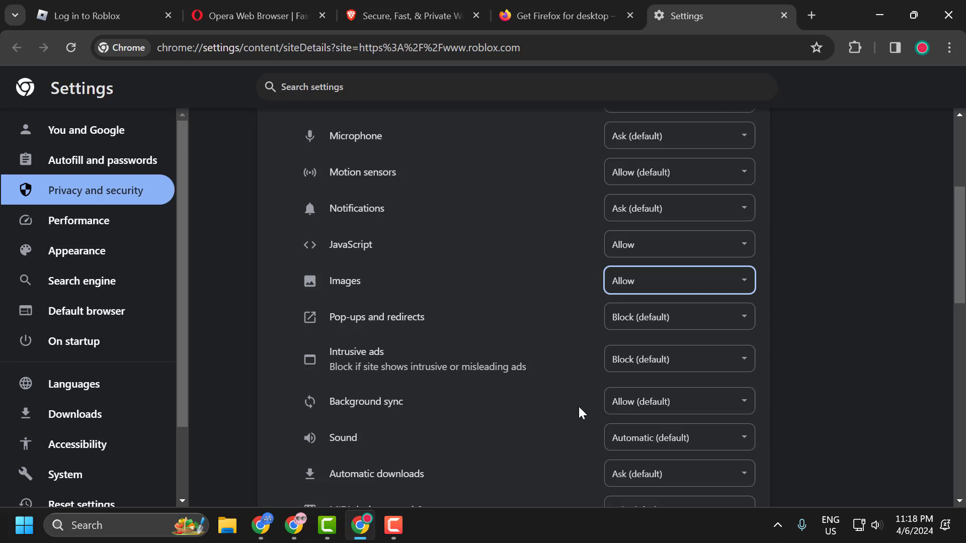
pyautogui.click(629, 411)
pyautogui.click(637, 436)
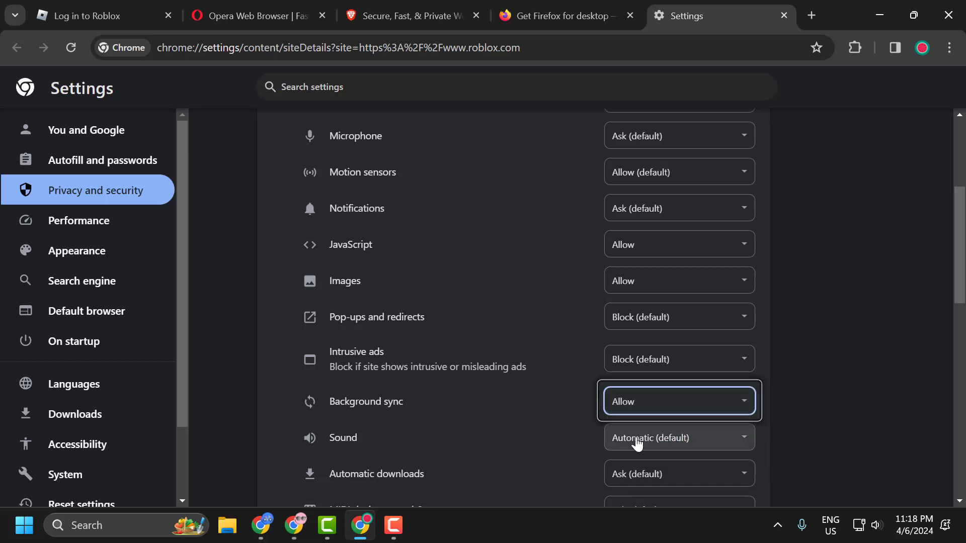
pyautogui.click(568, 392)
pyautogui.scroll(-5, 884, 413)
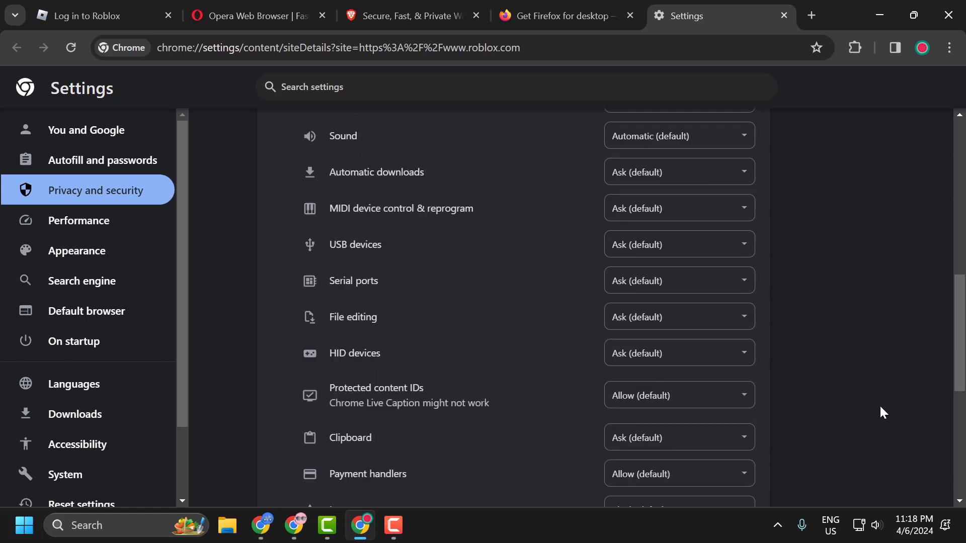
pyautogui.scroll(10, 884, 413)
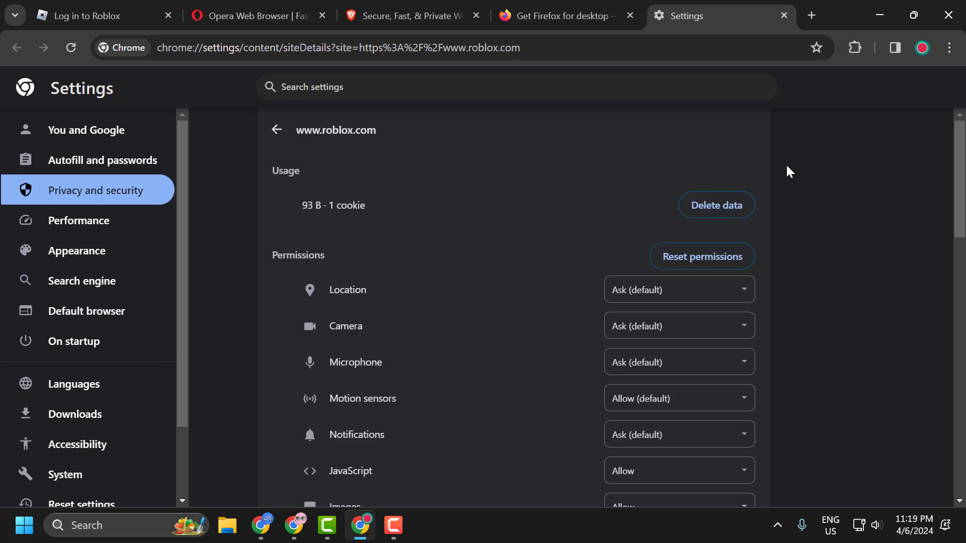
# Open Chrome's Security settings under Privacy and security and scroll to Advanced
pyautogui.click(952, 49)
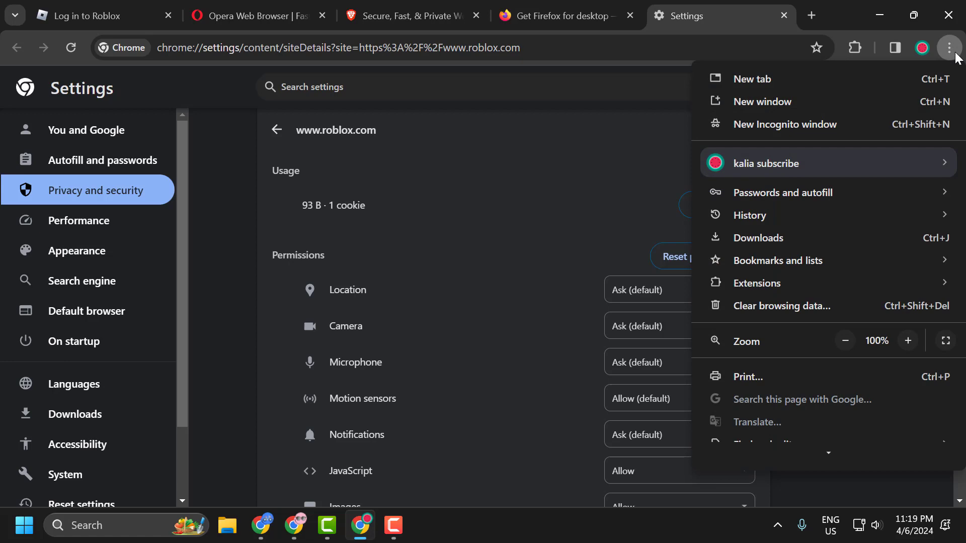
pyautogui.scroll(-3, 869, 278)
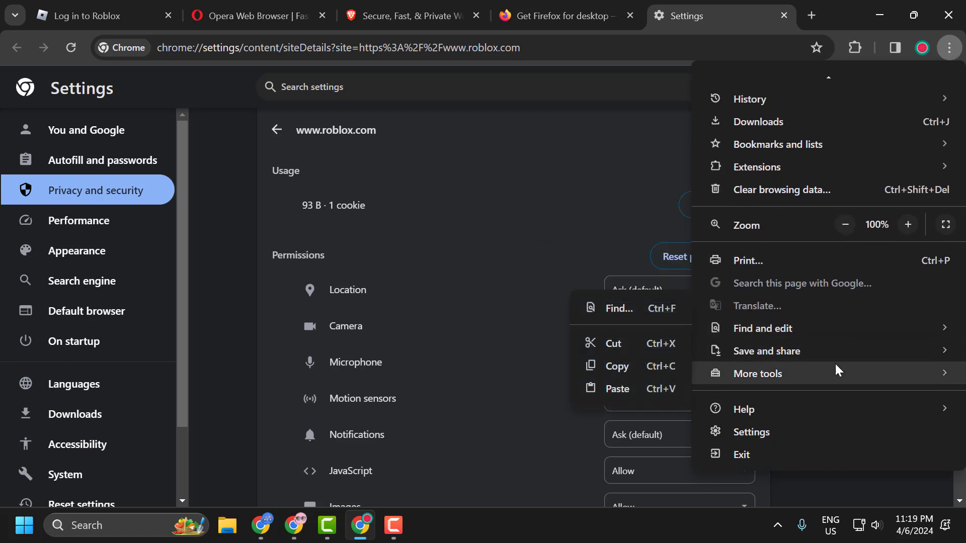
pyautogui.click(804, 434)
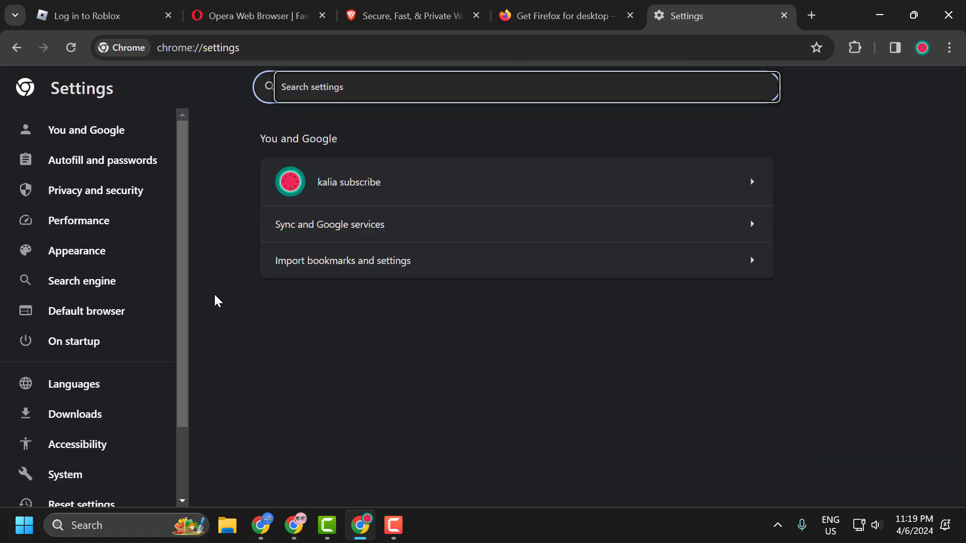
pyautogui.click(113, 194)
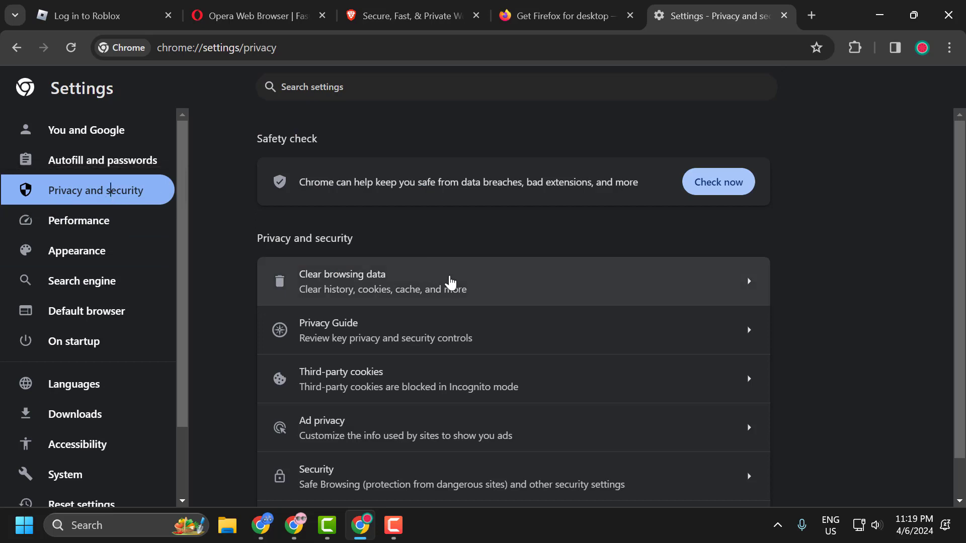
pyautogui.scroll(-1, 446, 382)
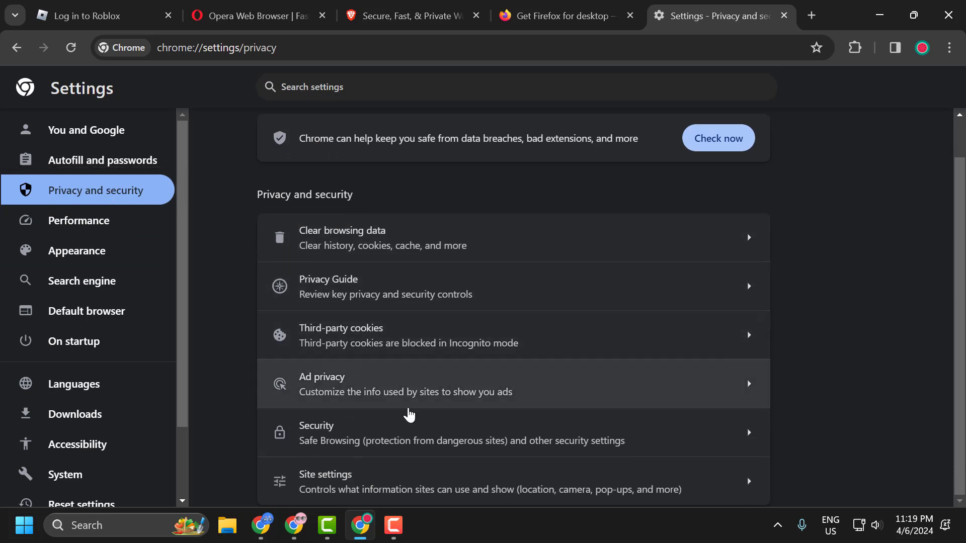
pyautogui.click(370, 443)
pyautogui.scroll(-5, 393, 399)
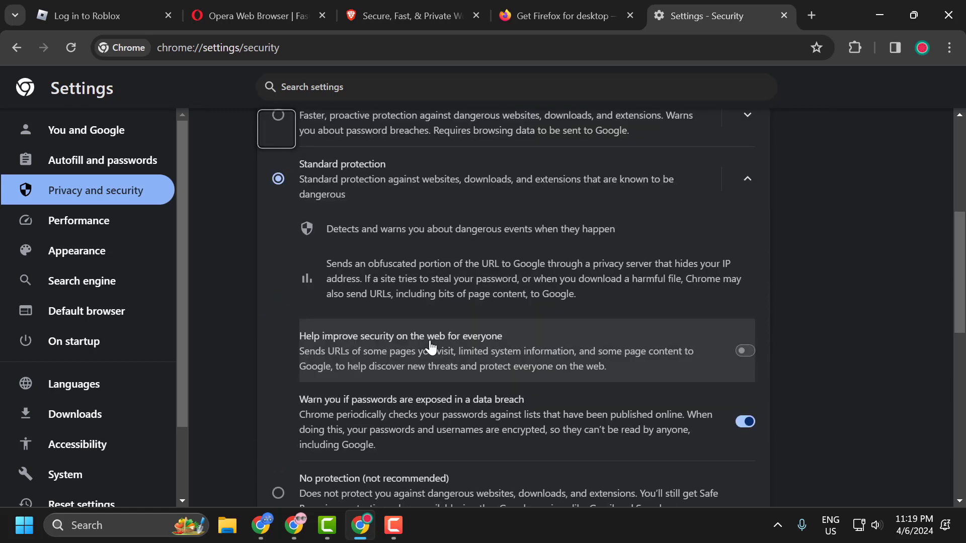
pyautogui.scroll(-5, 404, 336)
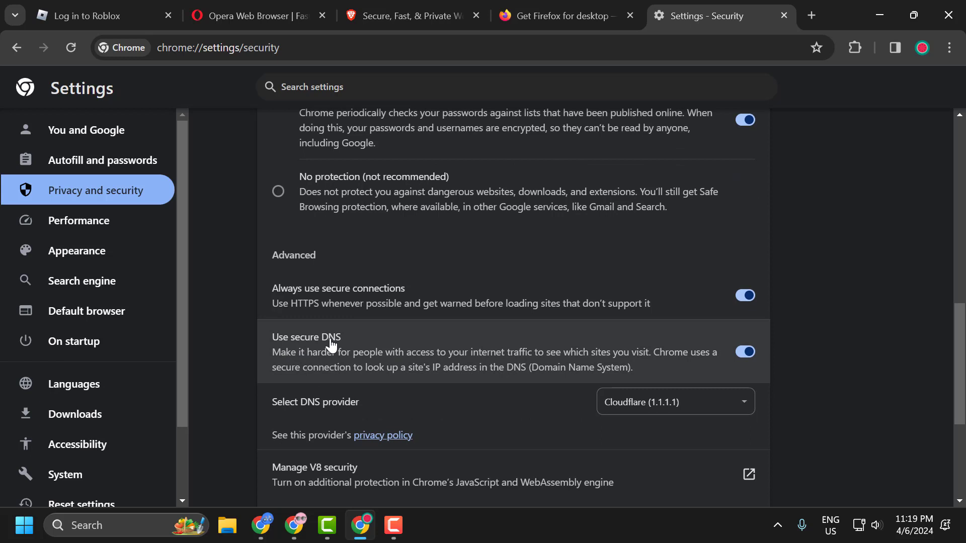
# Switch Use secure DNS on with Cloudflare (1.1.1.1) as the DNS provider
pyautogui.click(737, 356)
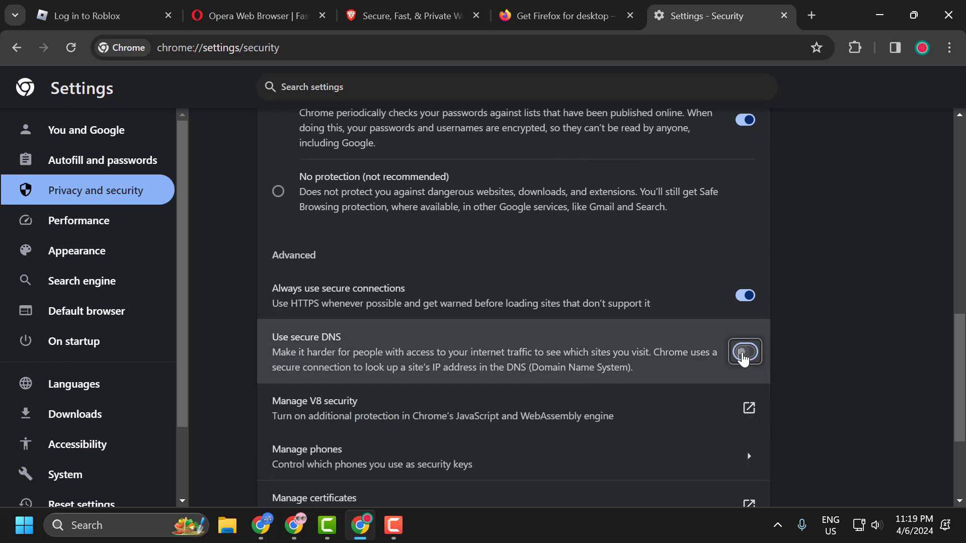
pyautogui.click(744, 353)
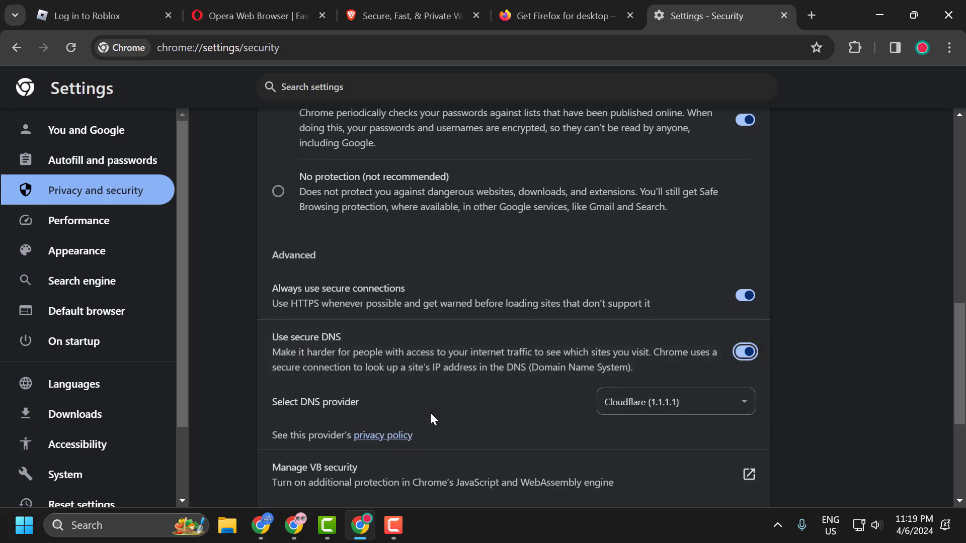
pyautogui.click(673, 412)
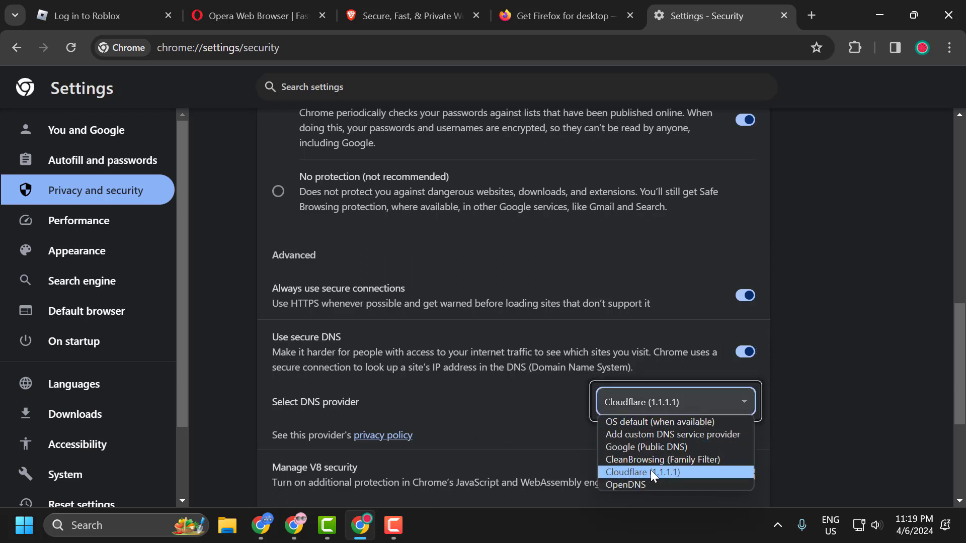
pyautogui.click(667, 471)
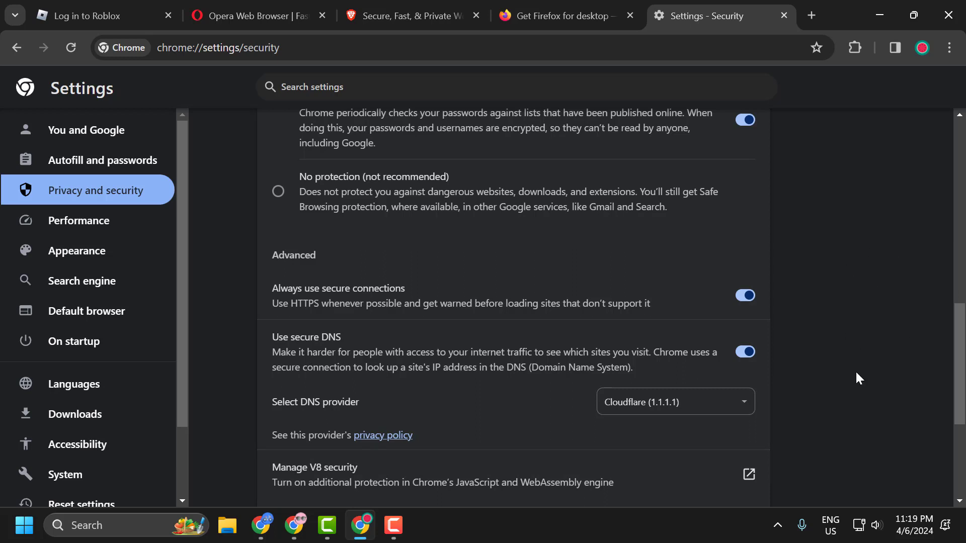
# Search the address bar for 'chrome web store' and open the Chrome Web Store
pyautogui.click(732, 53)
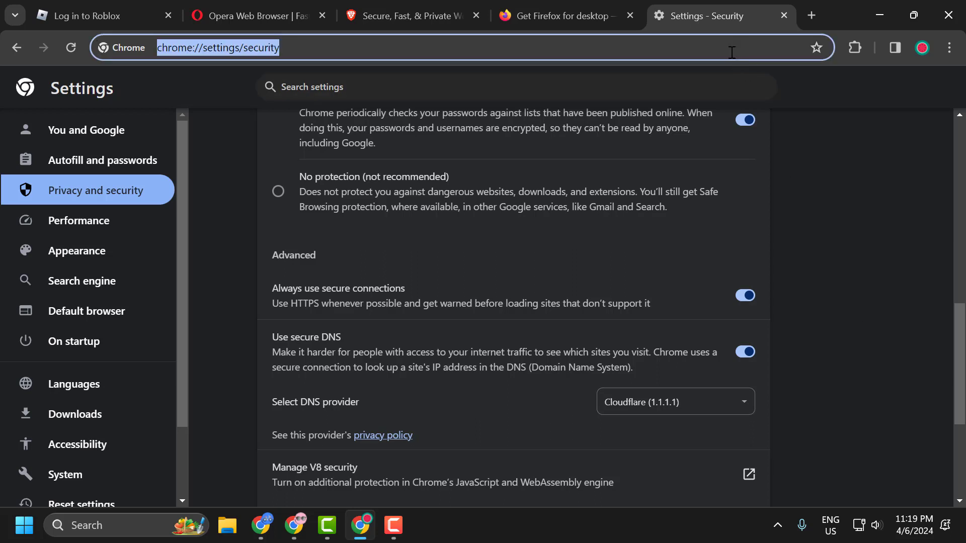
pyautogui.write('ch')
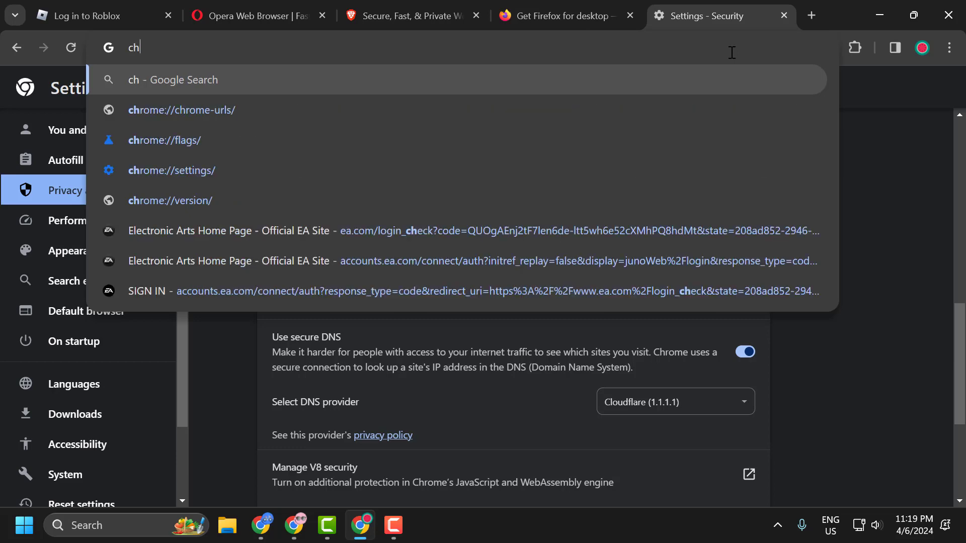
pyautogui.write('rome we')
pyautogui.press('BackSpace')
pyautogui.write('w')
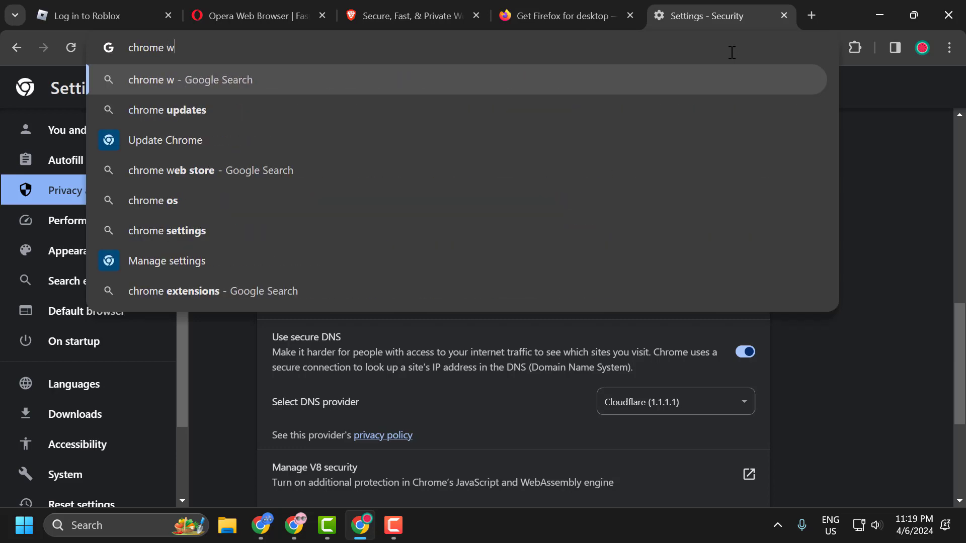
pyautogui.write('eb store')
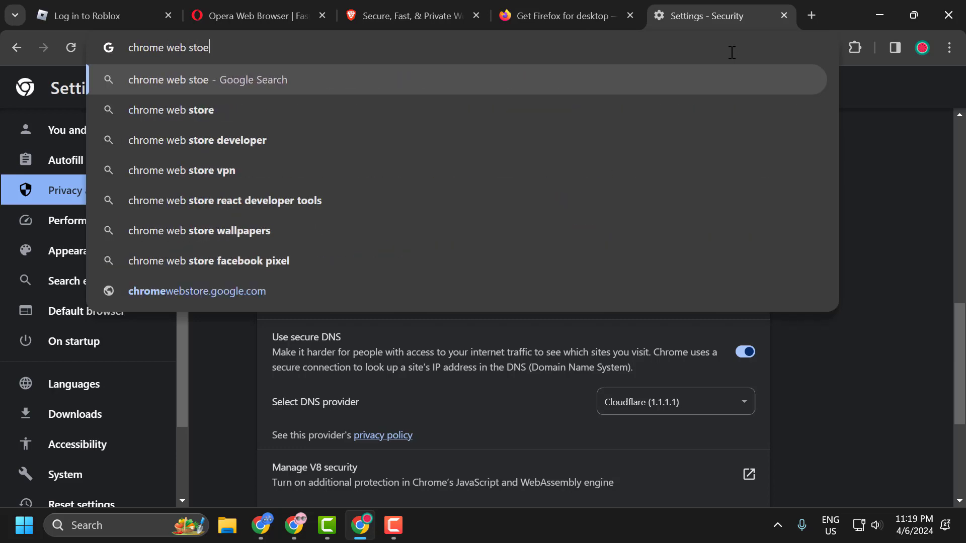
pyautogui.press('Return')
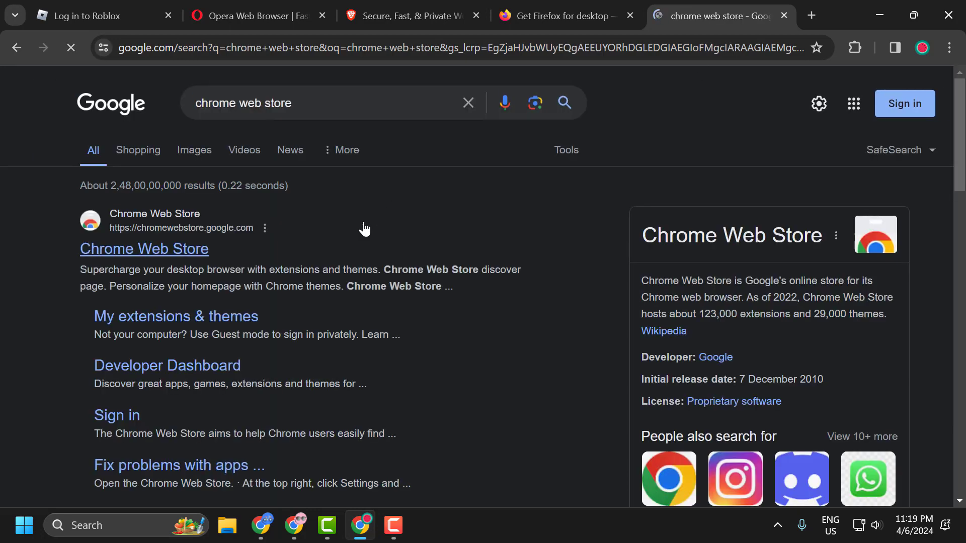
pyautogui.click(143, 253)
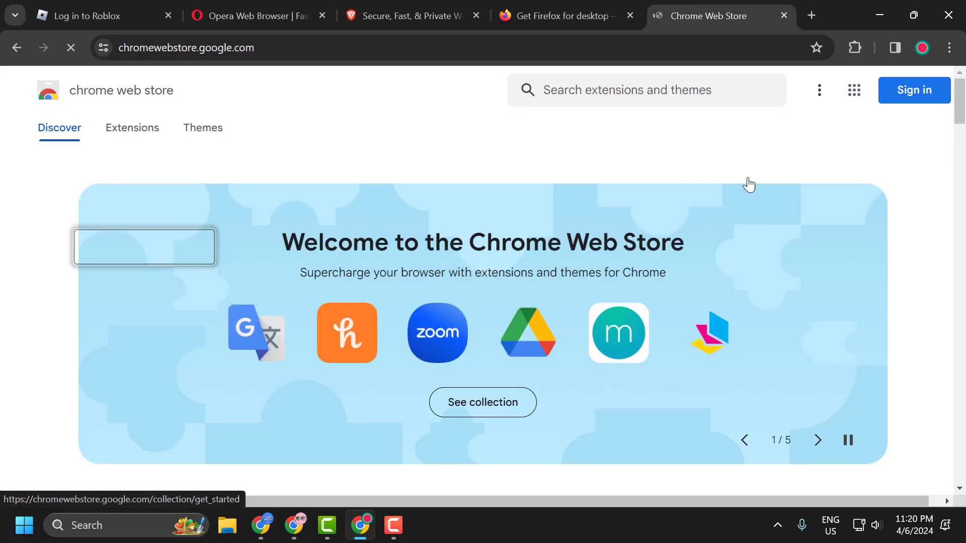
# Search the store for 'vpn' and browse the VPN extension results
pyautogui.click(714, 92)
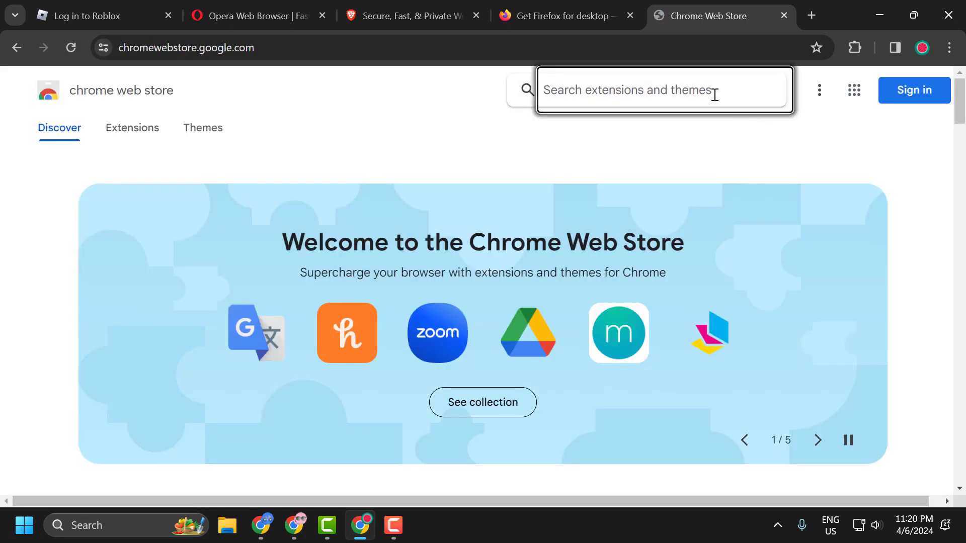
pyautogui.write('vpn')
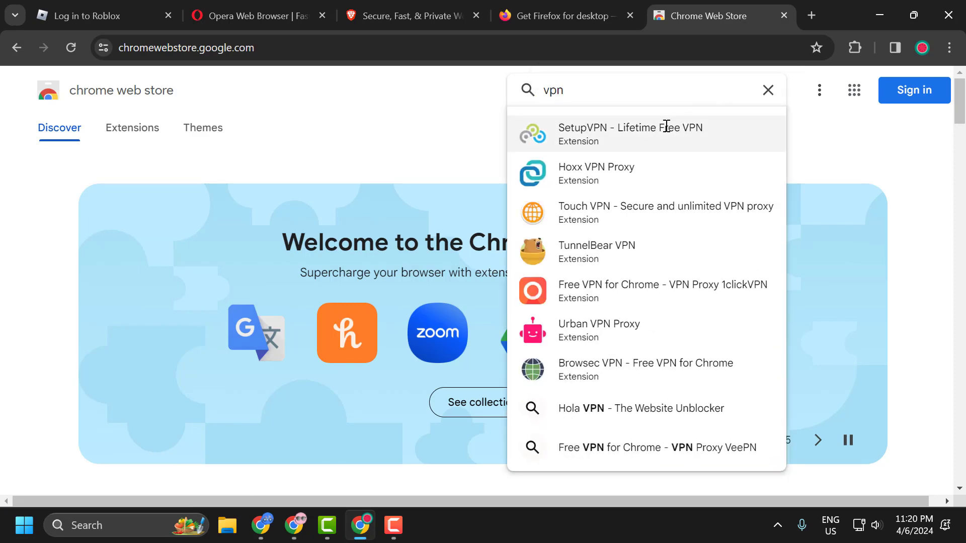
pyautogui.press('Return')
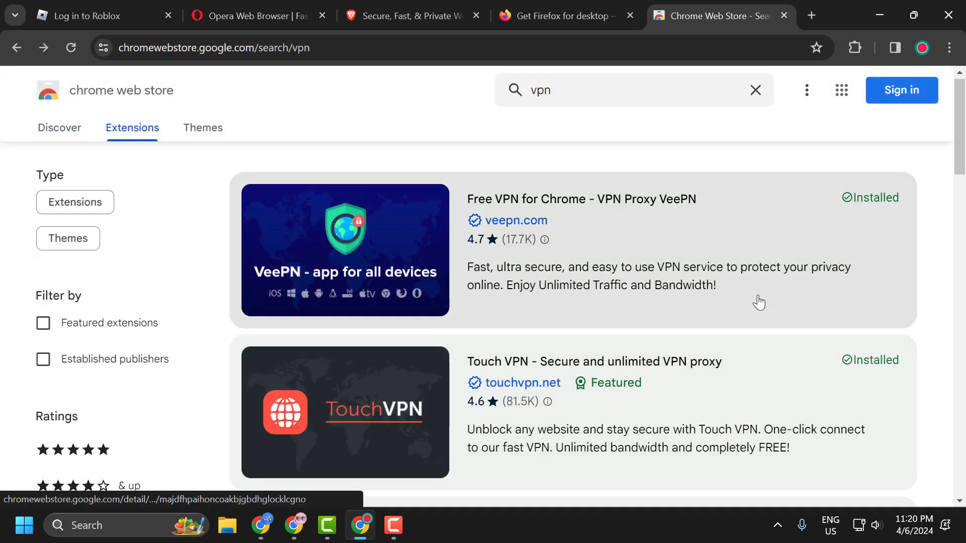
pyautogui.scroll(-1, 759, 271)
pyautogui.scroll(-5, 758, 271)
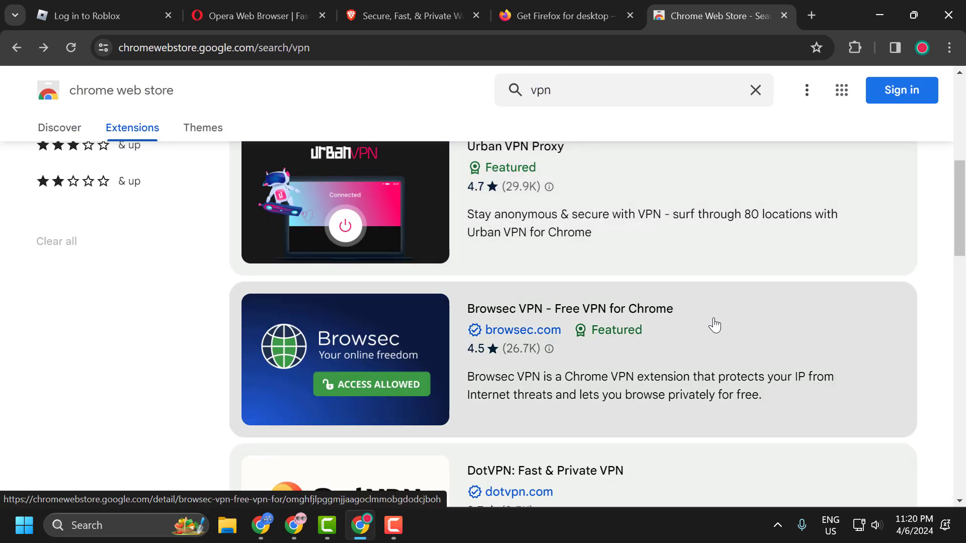
# Add the Browsec VPN extension to Chrome from its store page
pyautogui.click(714, 326)
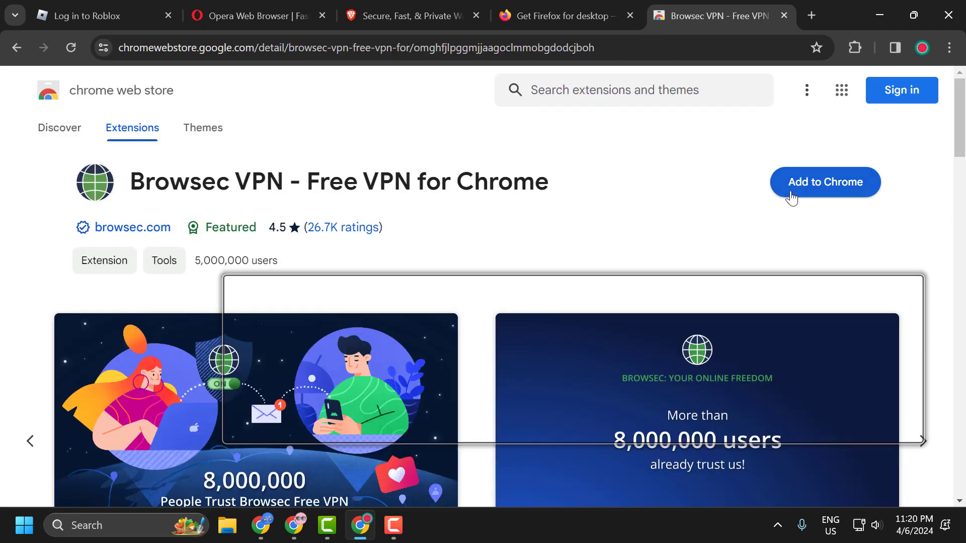
pyautogui.click(804, 191)
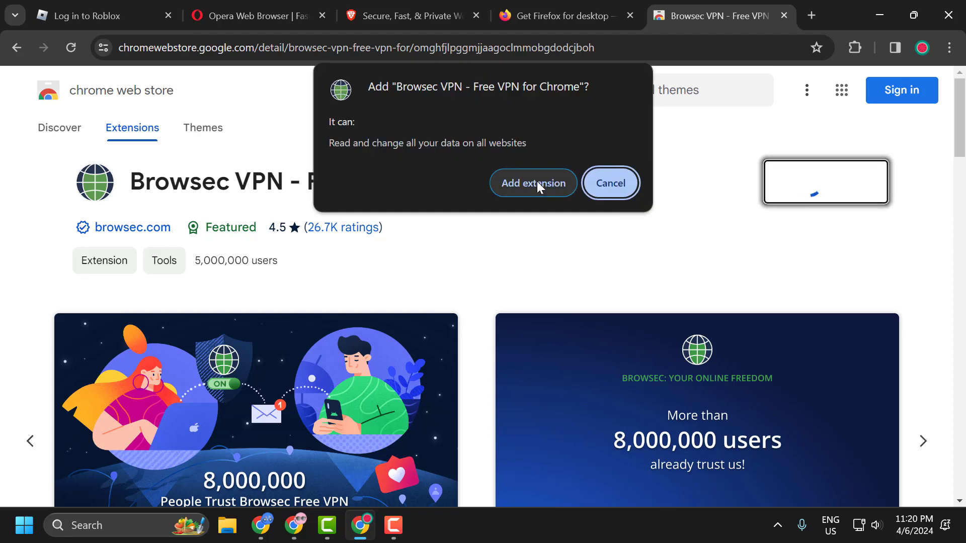
pyautogui.click(536, 181)
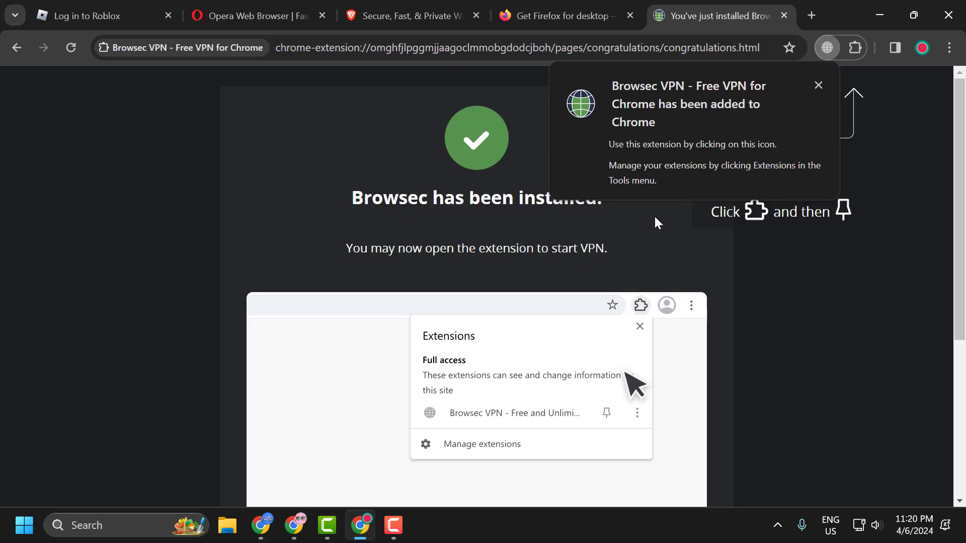
# Launch Browsec from the Extensions menu, accept its terms, start the VPN, and close the popup
pyautogui.click(854, 48)
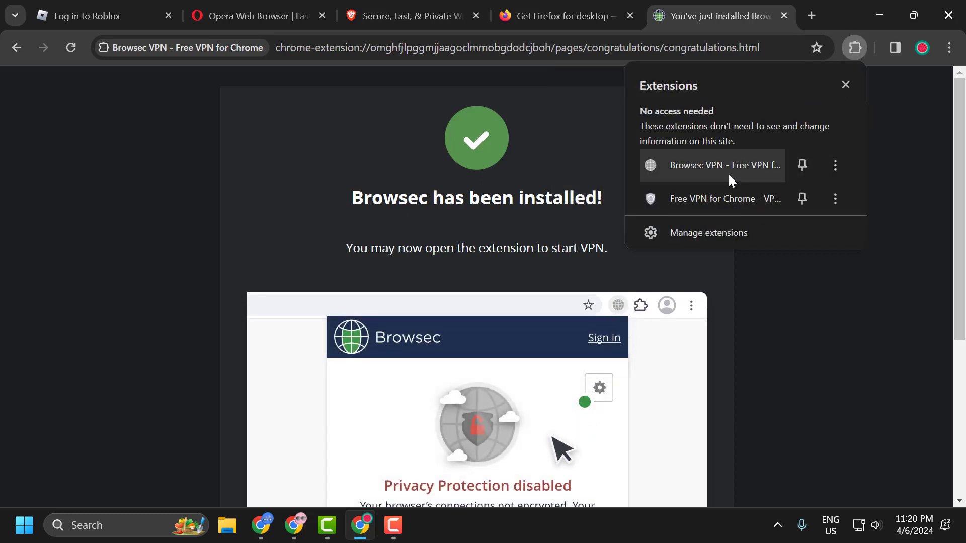
pyautogui.click(711, 169)
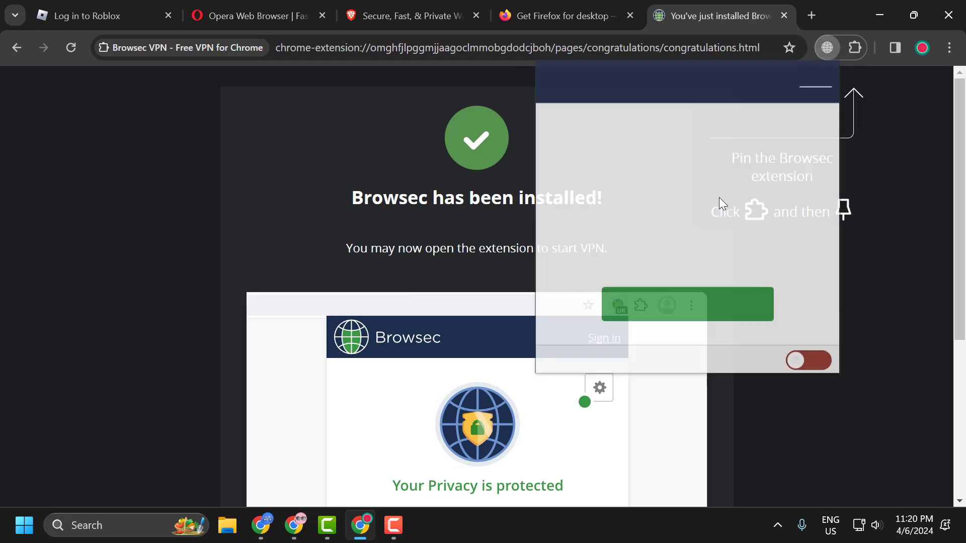
pyautogui.click(636, 340)
pyautogui.click(689, 307)
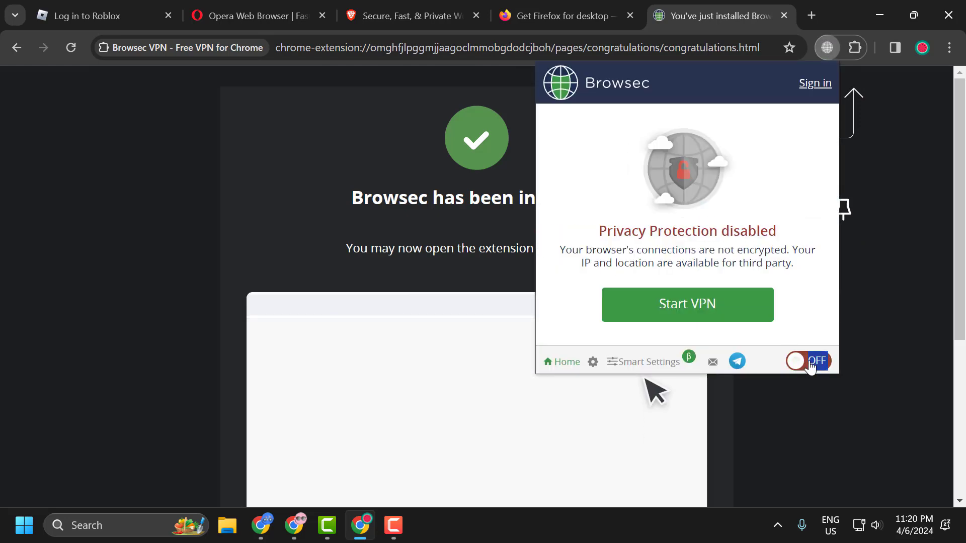
pyautogui.click(835, 52)
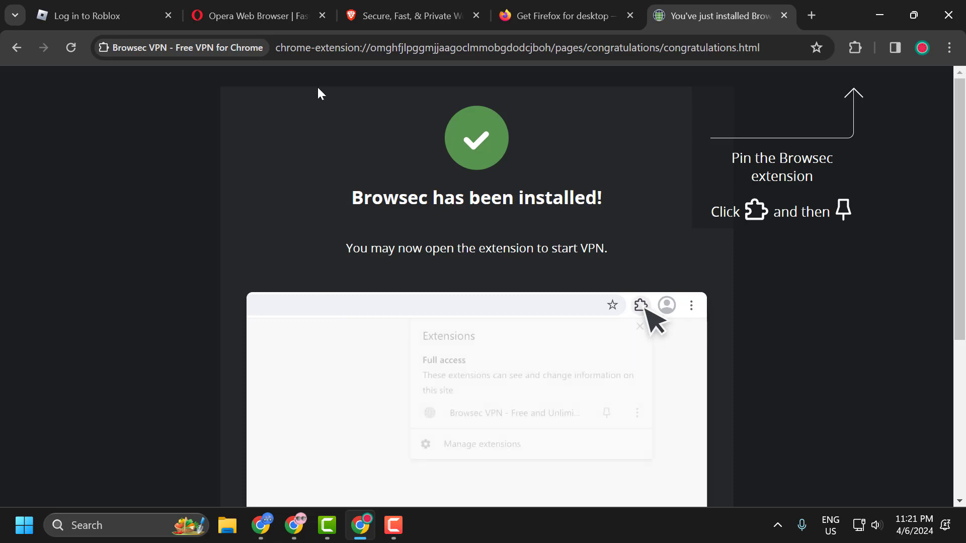
# Switch through the Opera and Brave tabs to the Get Firefox for desktop tab
pyautogui.click(297, 16)
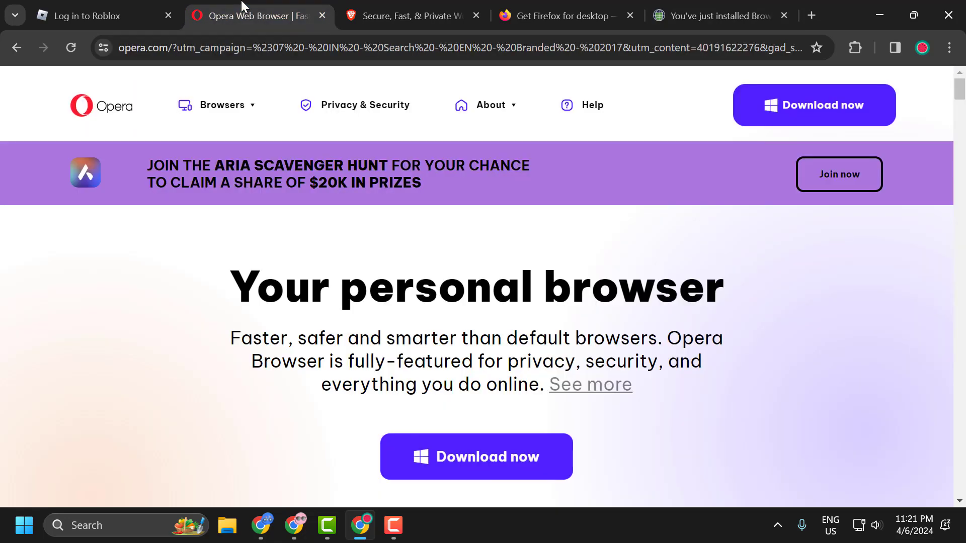
pyautogui.click(368, 11)
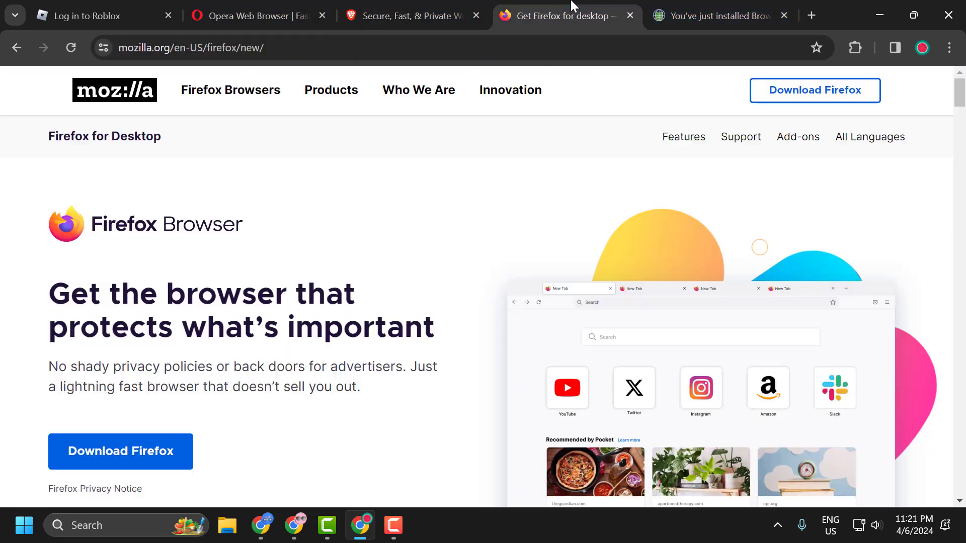
pyautogui.click(564, 16)
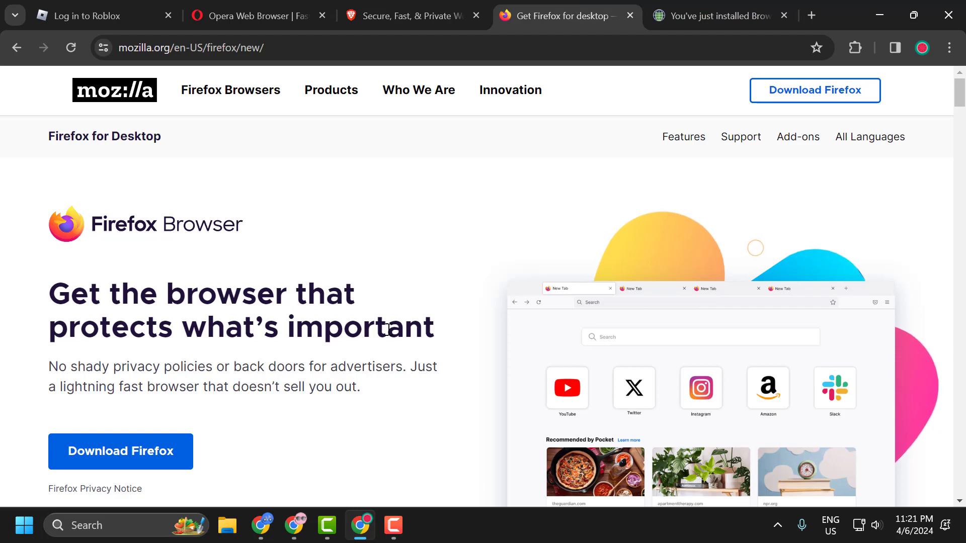
# Minimize the Chrome window to leave the Windows desktop showing
pyautogui.click(878, 15)
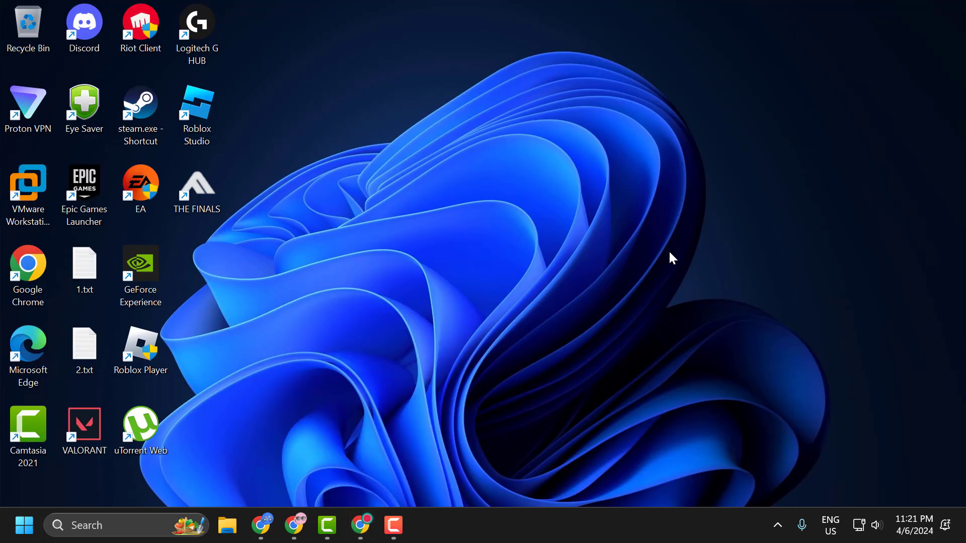